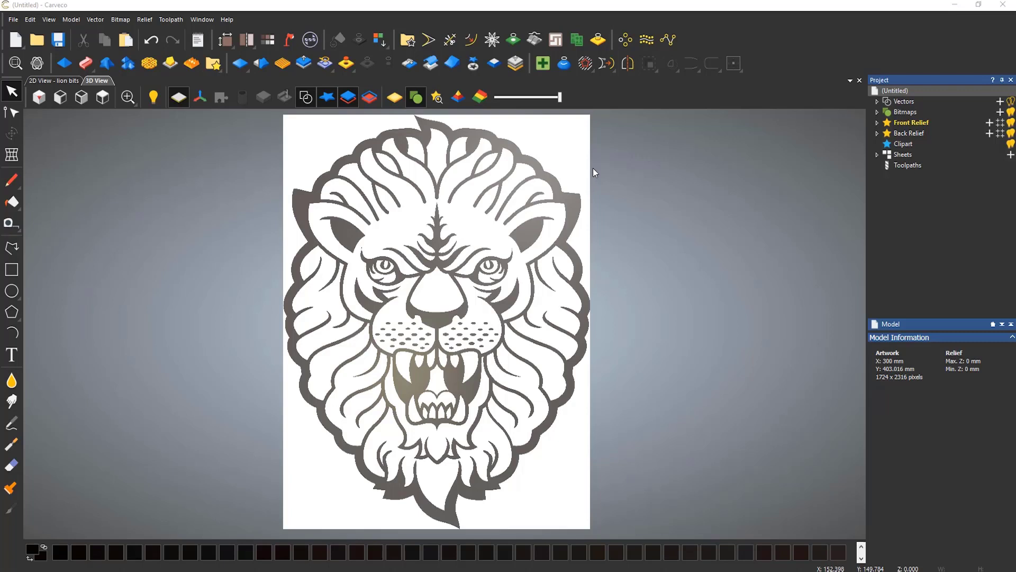
Open the Bitmap to Vector settings and page forward to the last palette colours
{"action": "left_click", "coordinate": [513, 39]}
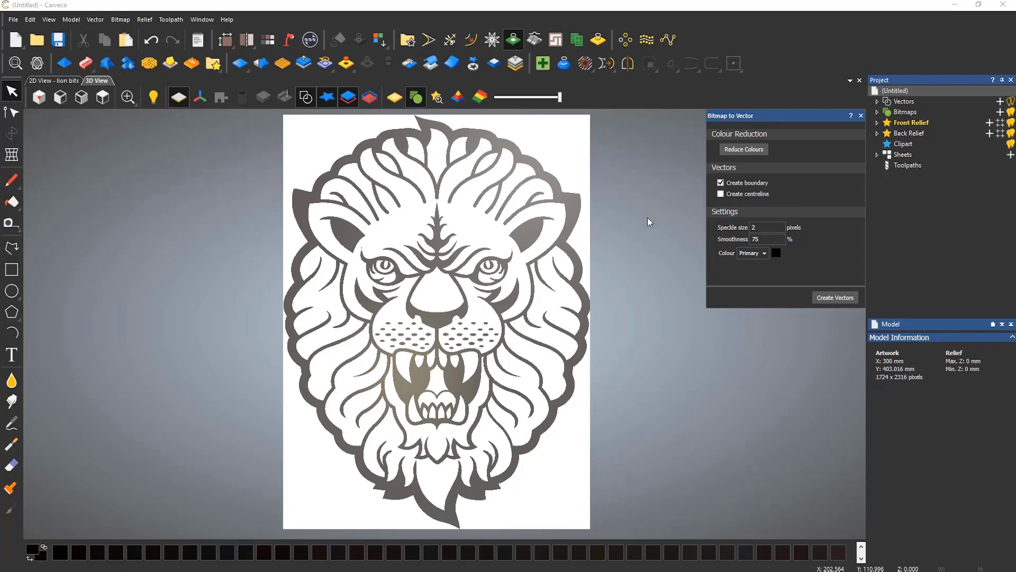
{"action": "left_click", "coordinate": [861, 559]}
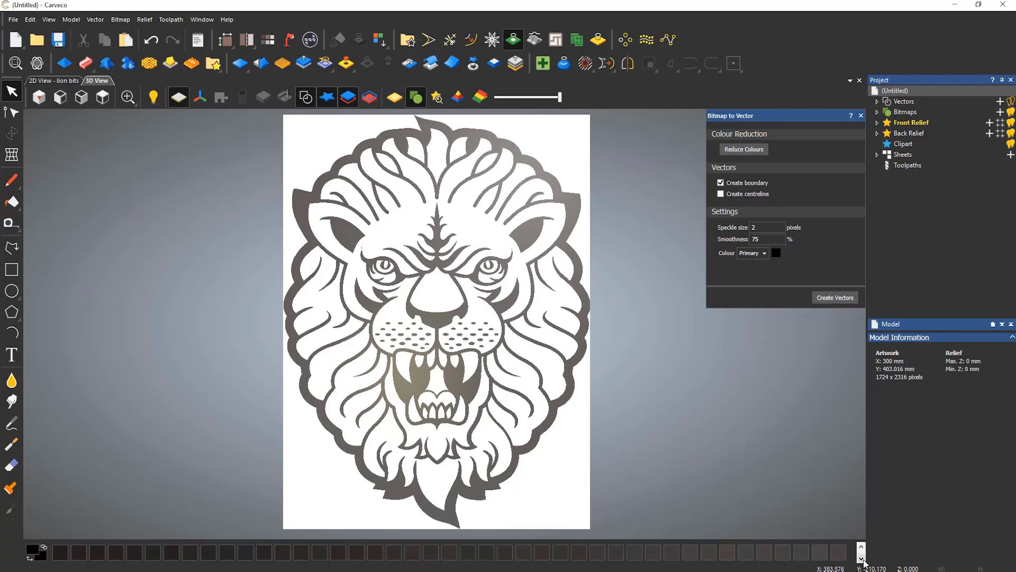
{"action": "left_click", "coordinate": [861, 559]}
{"action": "left_click", "coordinate": [862, 558]}
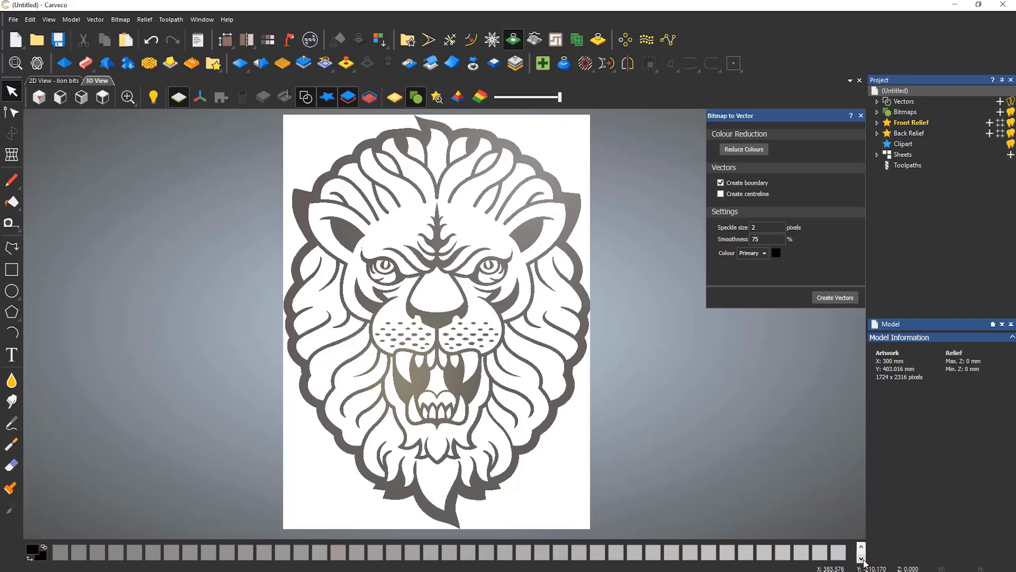
{"action": "left_click", "coordinate": [861, 559]}
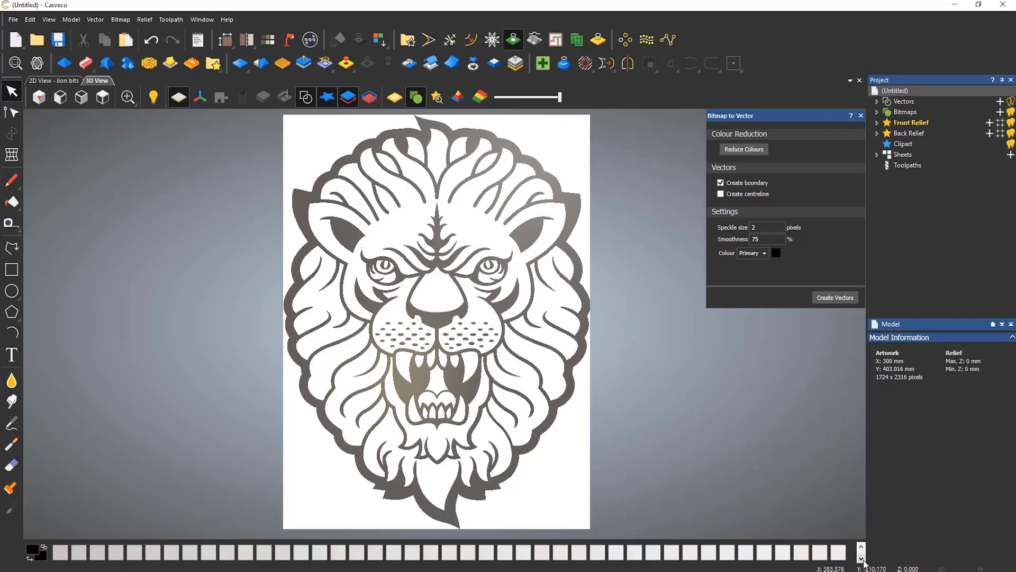
{"action": "left_click", "coordinate": [861, 558]}
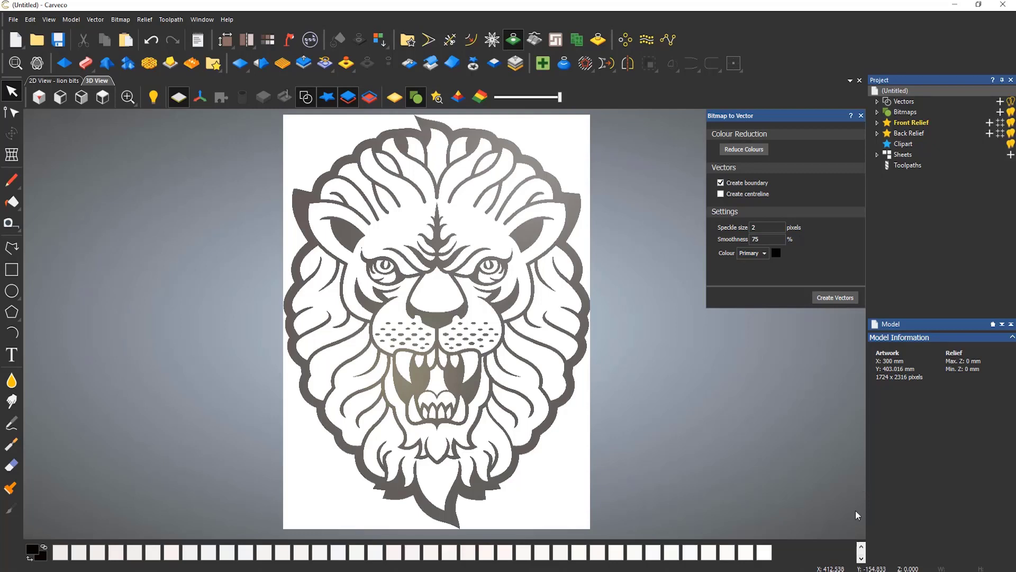
Return to the near-black palette colours and trace the lion into boundary vectors
{"action": "left_click", "coordinate": [861, 548]}
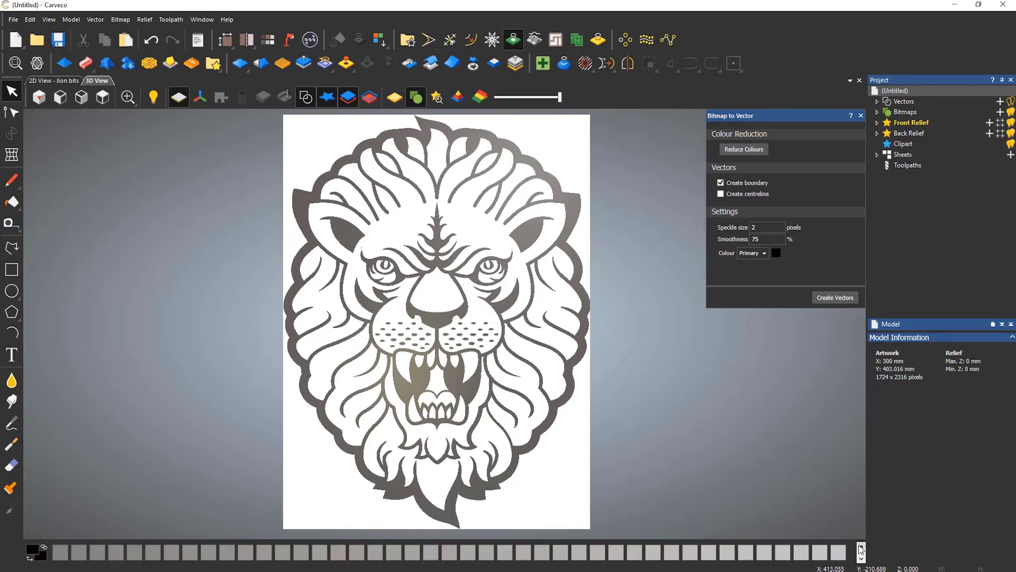
{"action": "left_click", "coordinate": [862, 548]}
{"action": "left_click", "coordinate": [862, 548]}
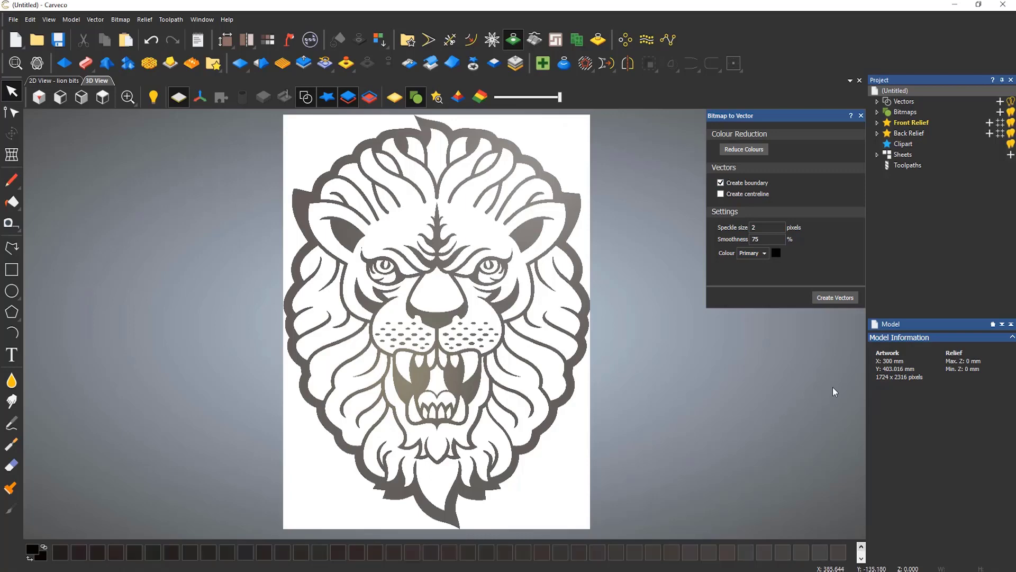
{"action": "left_click", "coordinate": [832, 304]}
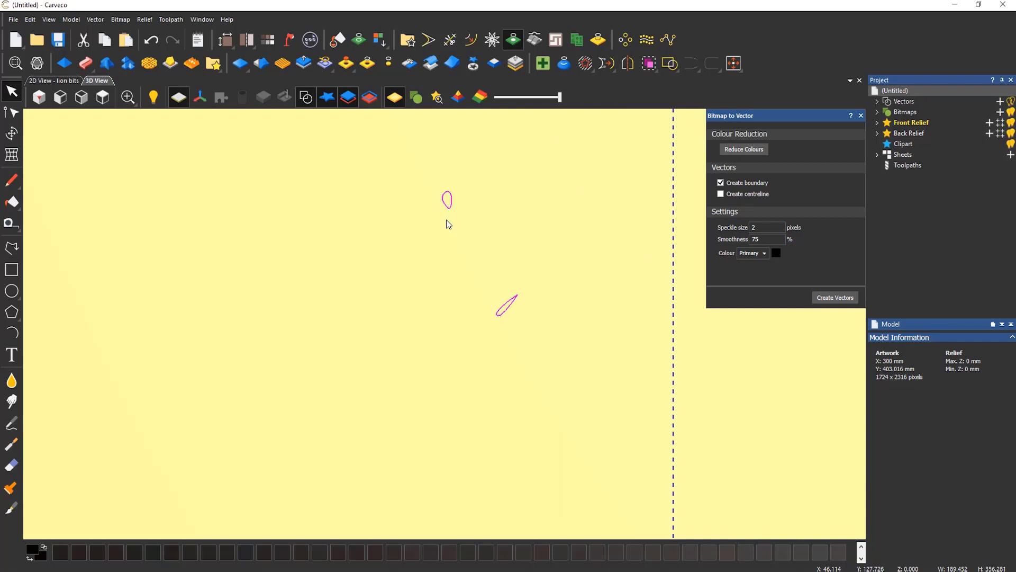
Fit the whole lion in view and display the bitmap in its real grey and white colours
{"action": "scroll", "coordinate": [447, 225], "scroll_direction": "down", "scroll_amount": 5}
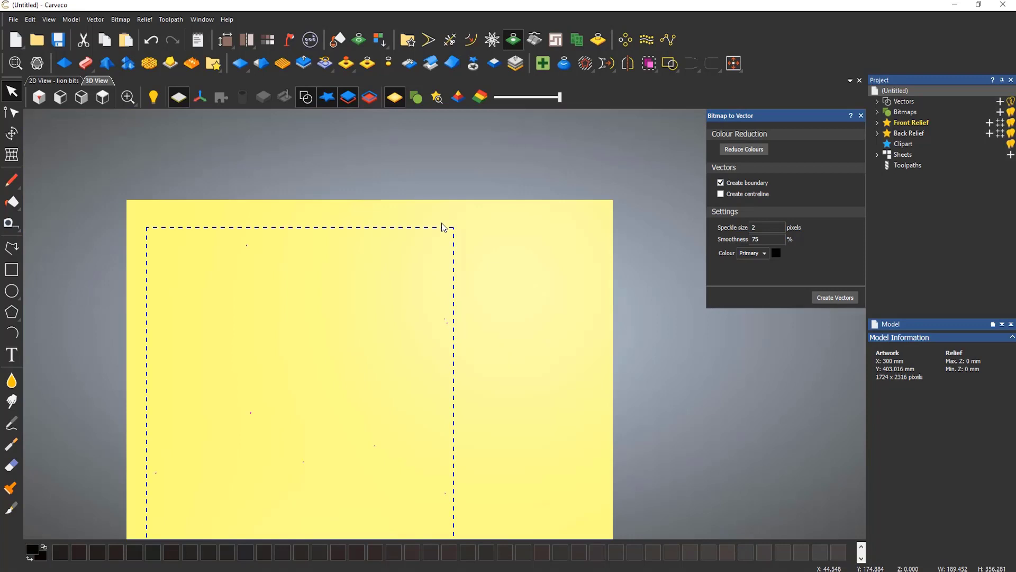
{"action": "scroll", "coordinate": [443, 227], "scroll_direction": "down", "scroll_amount": 2}
{"action": "middle_click_drag", "start_coordinate": [417, 313], "coordinate": [451, 203]}
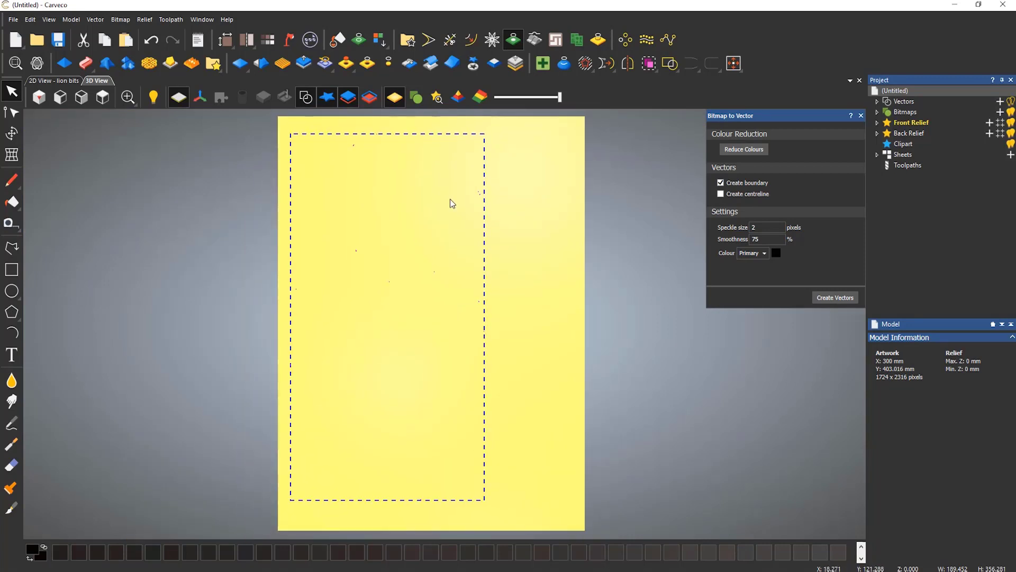
{"action": "left_click", "coordinate": [416, 103]}
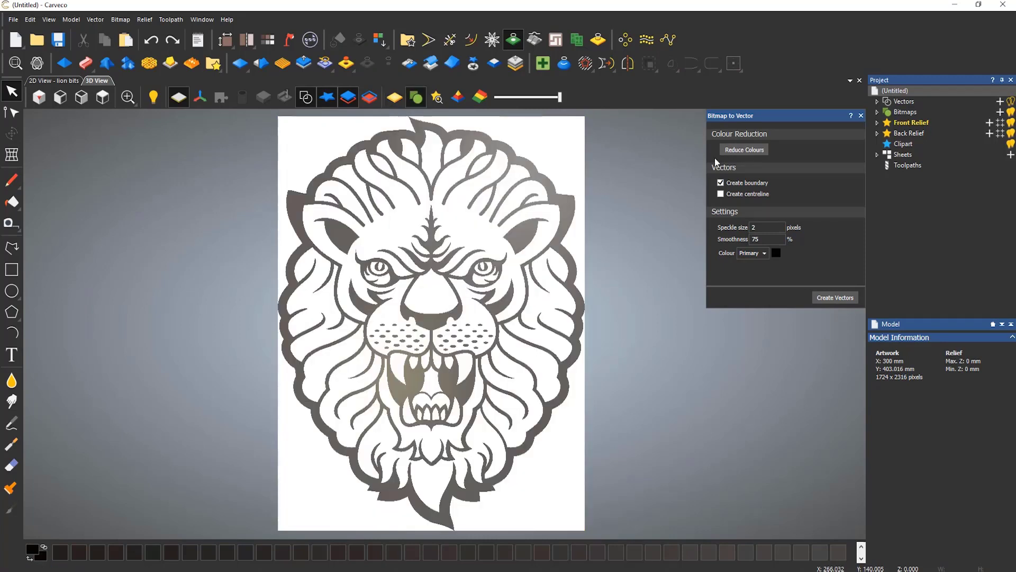
Reduce the lion bitmap from 254 to 2 colours and make black the primary colour
{"action": "left_click", "coordinate": [733, 149]}
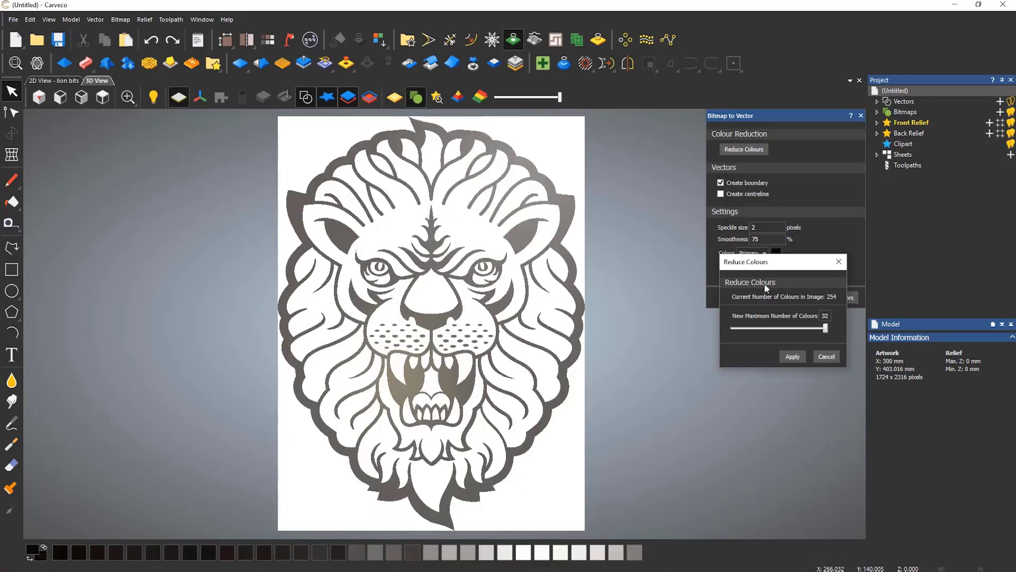
{"action": "left_click_drag", "start_coordinate": [769, 262], "coordinate": [760, 331]}
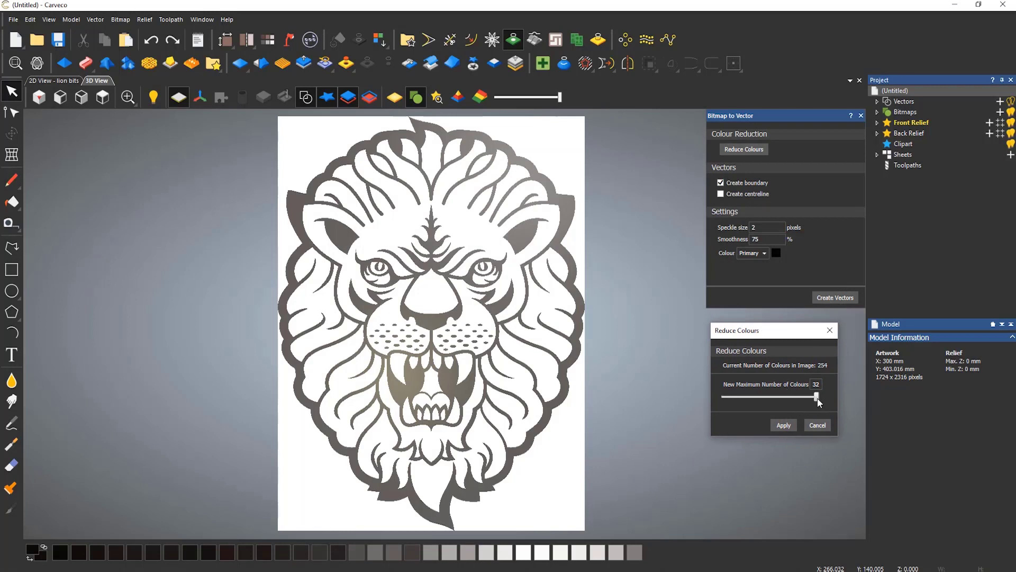
{"action": "left_click_drag", "start_coordinate": [817, 400], "coordinate": [722, 401]}
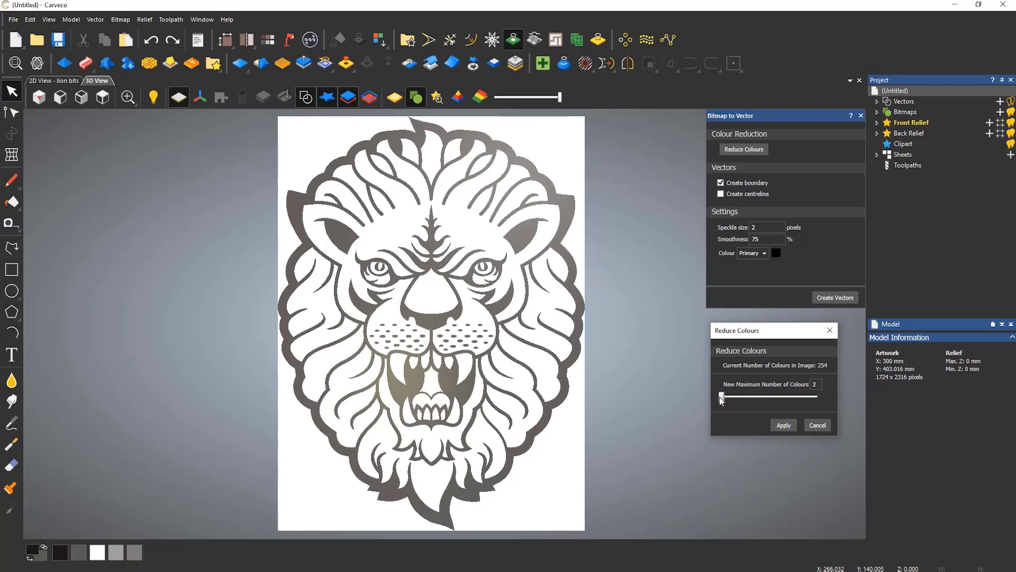
{"action": "left_click", "coordinate": [783, 426]}
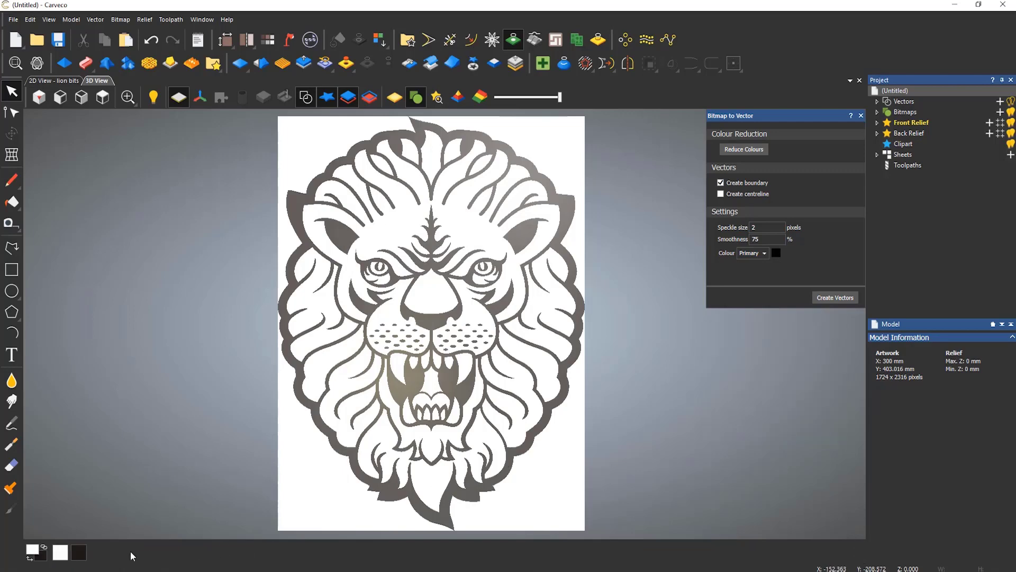
{"action": "left_click", "coordinate": [79, 552]}
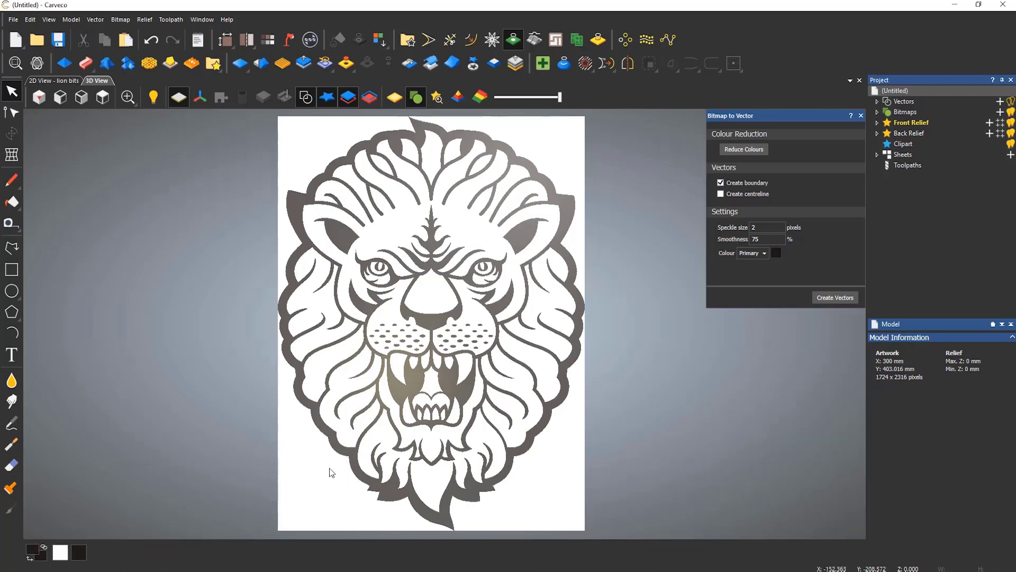
Trace the black lion shapes into vectors and fade the bitmap to inspect the outlines
{"action": "left_click", "coordinate": [842, 299]}
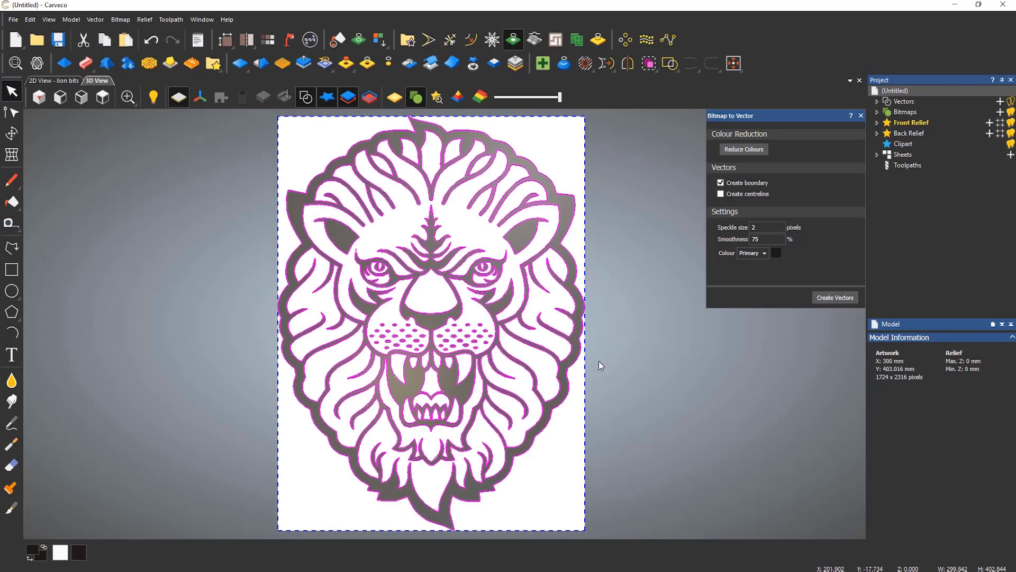
{"action": "scroll", "coordinate": [506, 404], "scroll_direction": "up", "scroll_amount": 5}
{"action": "scroll", "coordinate": [507, 408], "scroll_direction": "up", "scroll_amount": 3}
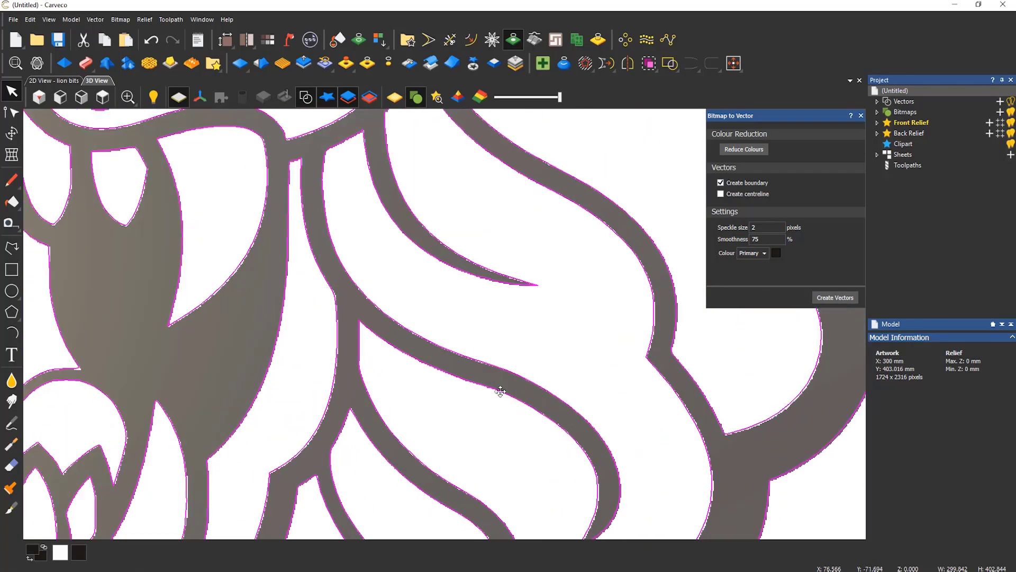
{"action": "left_click_drag", "start_coordinate": [559, 98], "coordinate": [515, 104]}
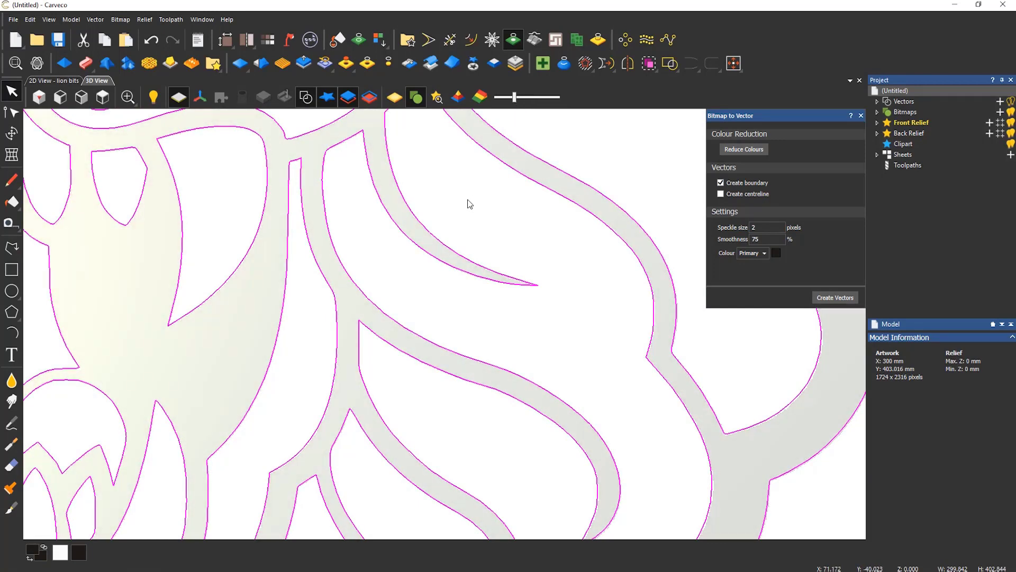
{"action": "scroll", "coordinate": [468, 199], "scroll_direction": "down", "scroll_amount": 1}
{"action": "middle_click_drag", "start_coordinate": [447, 250], "coordinate": [460, 447]}
{"action": "middle_click_drag", "start_coordinate": [419, 298], "coordinate": [442, 334]}
Zoom into the lion's eye, strengthen the bitmap behind the outlines, and select the speckle size value
{"action": "middle_click_drag", "start_coordinate": [440, 376], "coordinate": [439, 413]}
{"action": "scroll", "coordinate": [534, 265], "scroll_direction": "up", "scroll_amount": 2}
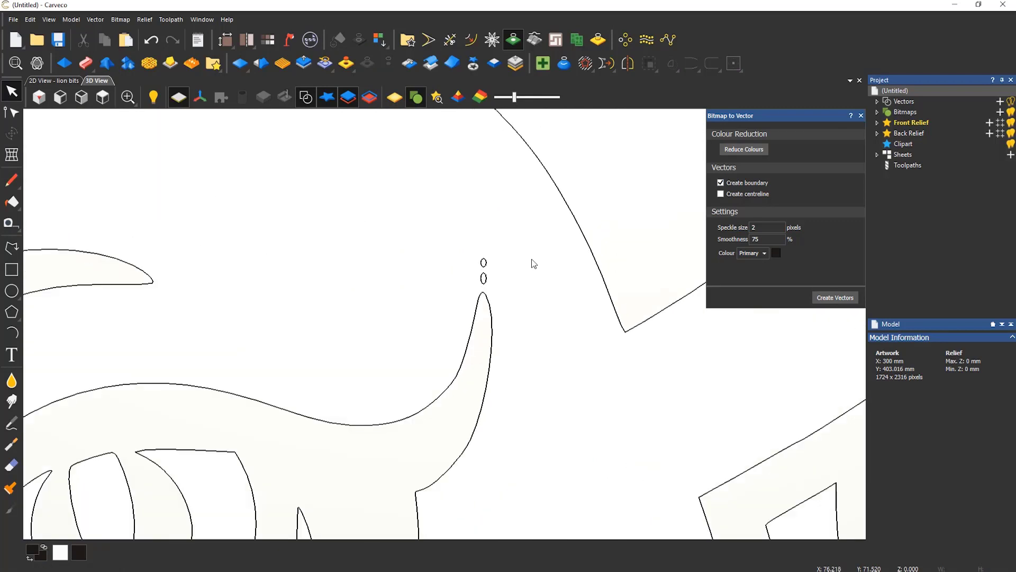
{"action": "scroll", "coordinate": [531, 264], "scroll_direction": "up", "scroll_amount": 3}
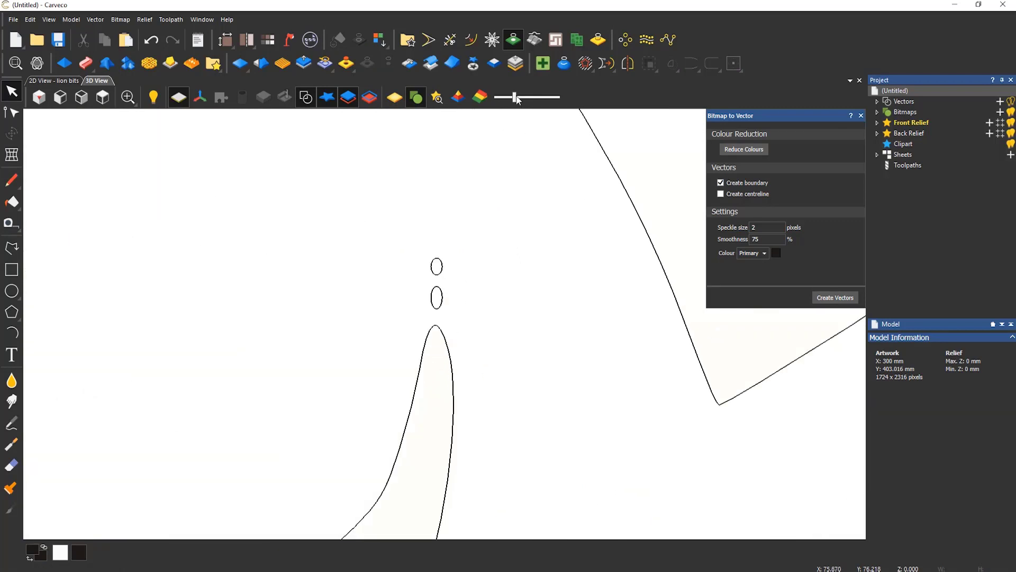
{"action": "left_click_drag", "start_coordinate": [517, 98], "coordinate": [551, 98]}
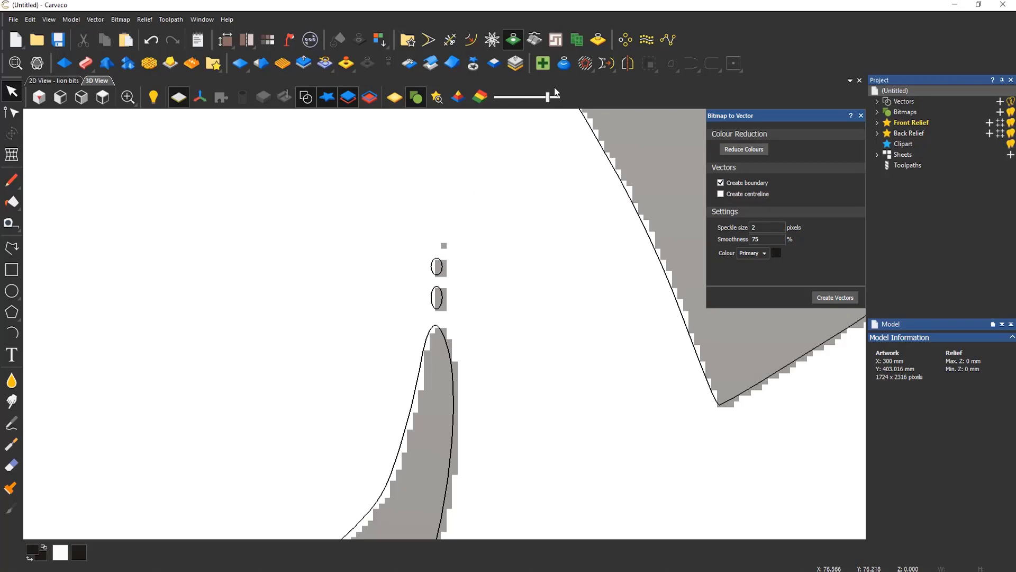
{"action": "left_click_drag", "start_coordinate": [549, 98], "coordinate": [536, 98]}
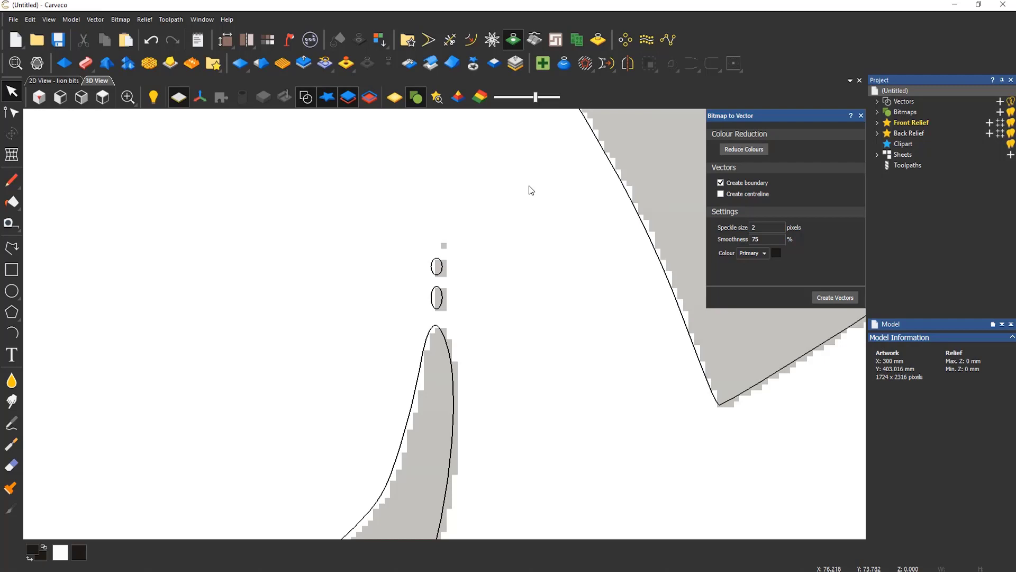
{"action": "left_click", "coordinate": [769, 227]}
{"action": "key", "text": "ctrl+a"}
Retrace the lion at speckle size 0, undo it, then retrace at speckle size 5
{"action": "type", "text": "0"}
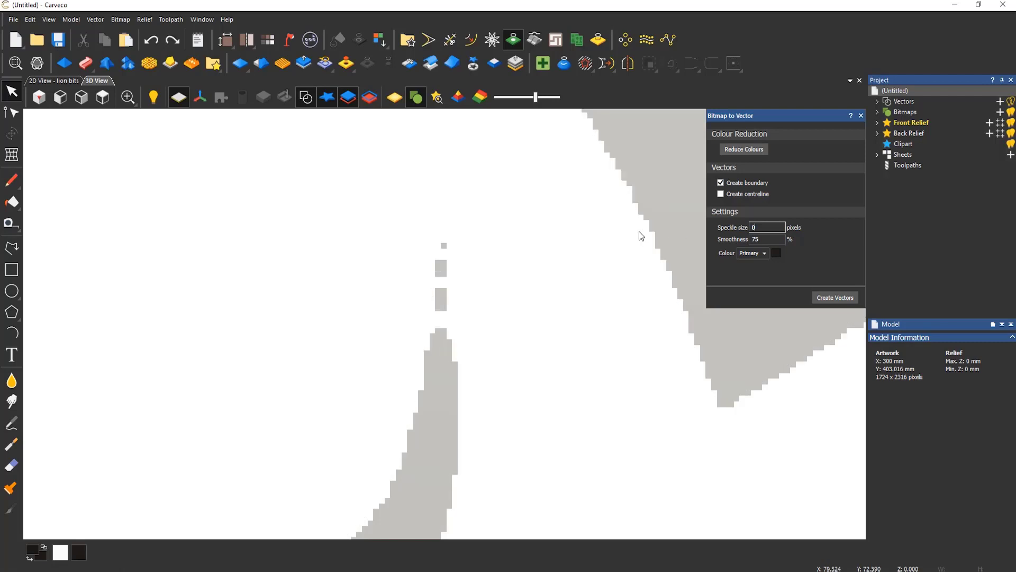
{"action": "left_click", "coordinate": [827, 296]}
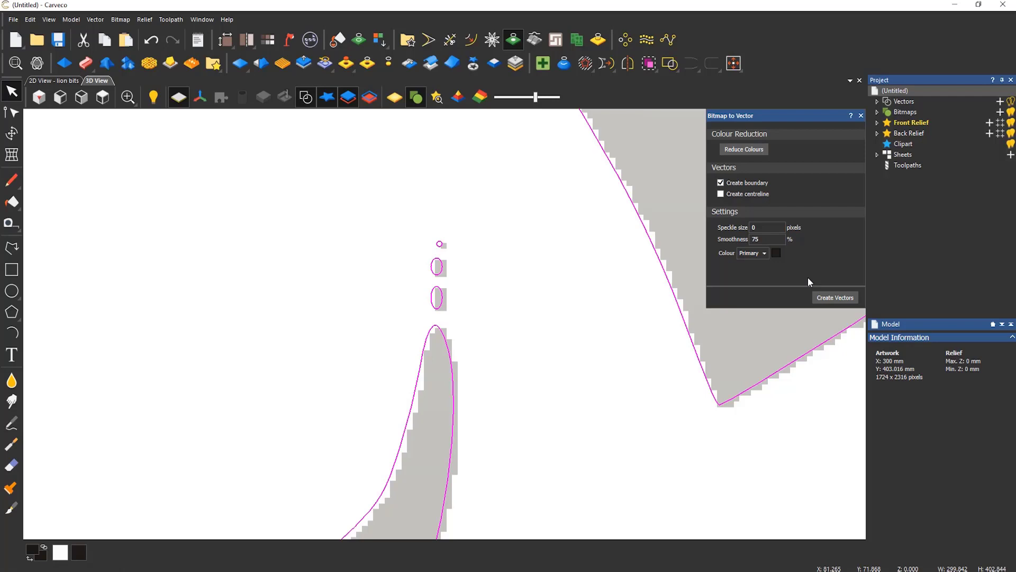
{"action": "key", "text": "ctrl+z"}
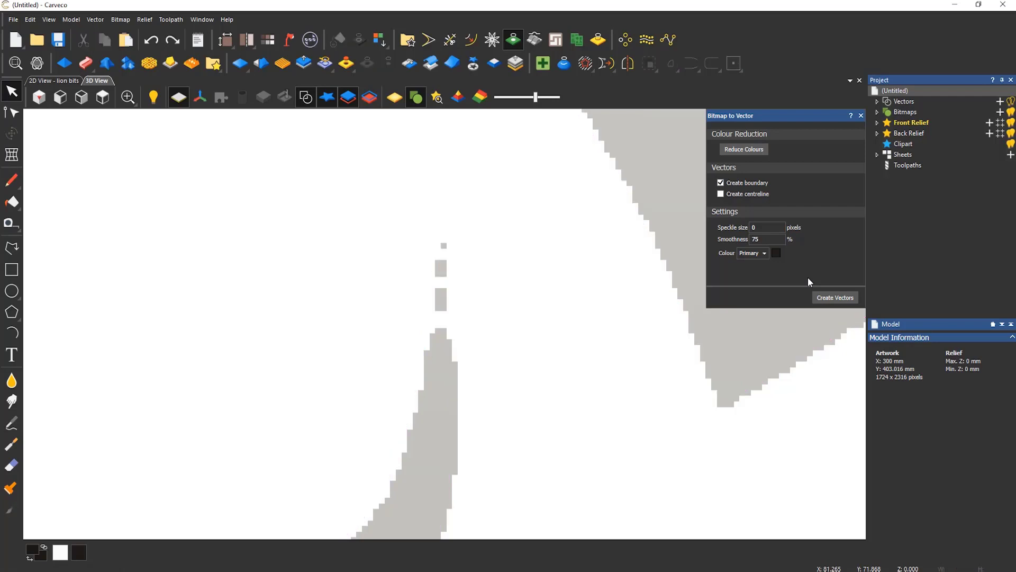
{"action": "left_click", "coordinate": [768, 229]}
{"action": "double_click", "coordinate": [752, 227]}
{"action": "type", "text": "5"}
{"action": "left_click", "coordinate": [833, 298]}
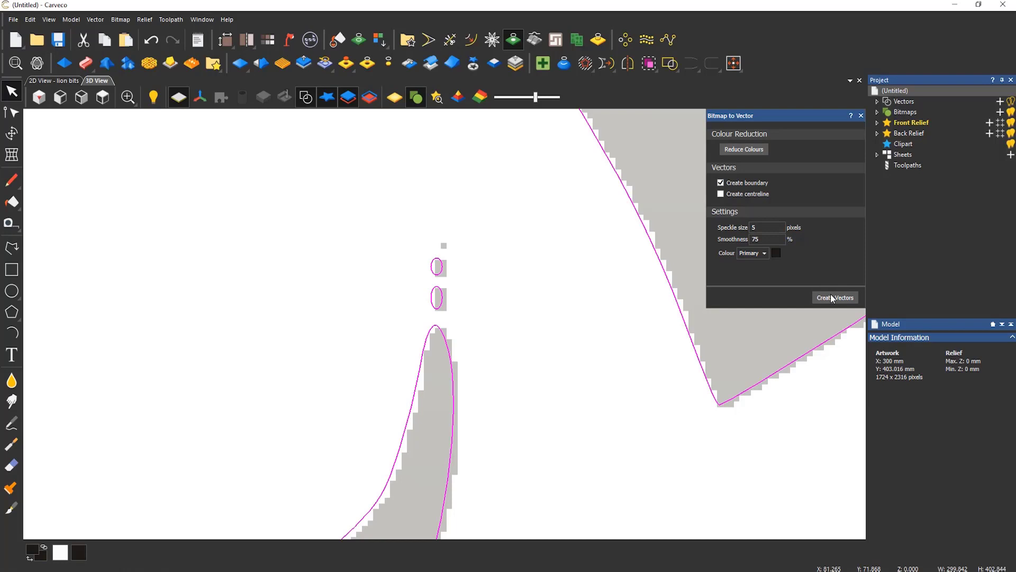
Undo the speckle-5 trace, retrace at speckle size 10, and zoom to inspect the outlines
{"action": "key", "text": "ctrl+z"}
{"action": "double_click", "coordinate": [754, 227]}
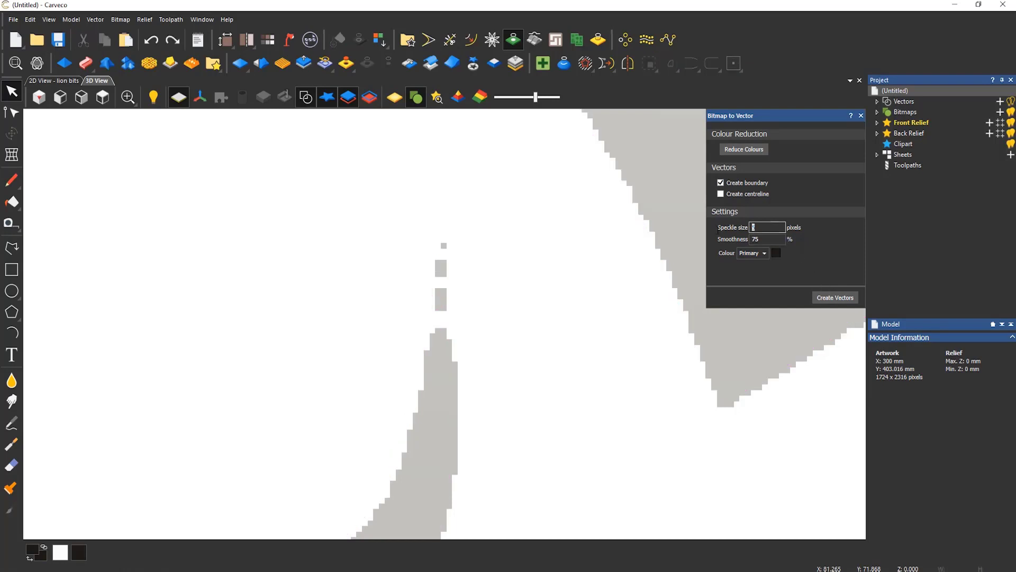
{"action": "type", "text": "10"}
{"action": "left_click", "coordinate": [831, 298]}
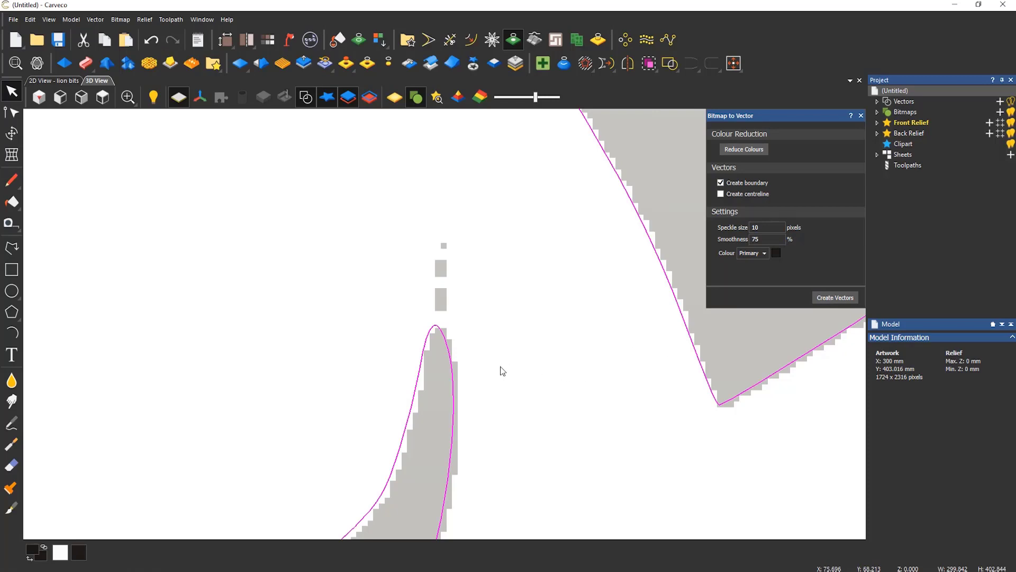
{"action": "scroll", "coordinate": [502, 371], "scroll_direction": "down", "scroll_amount": 8}
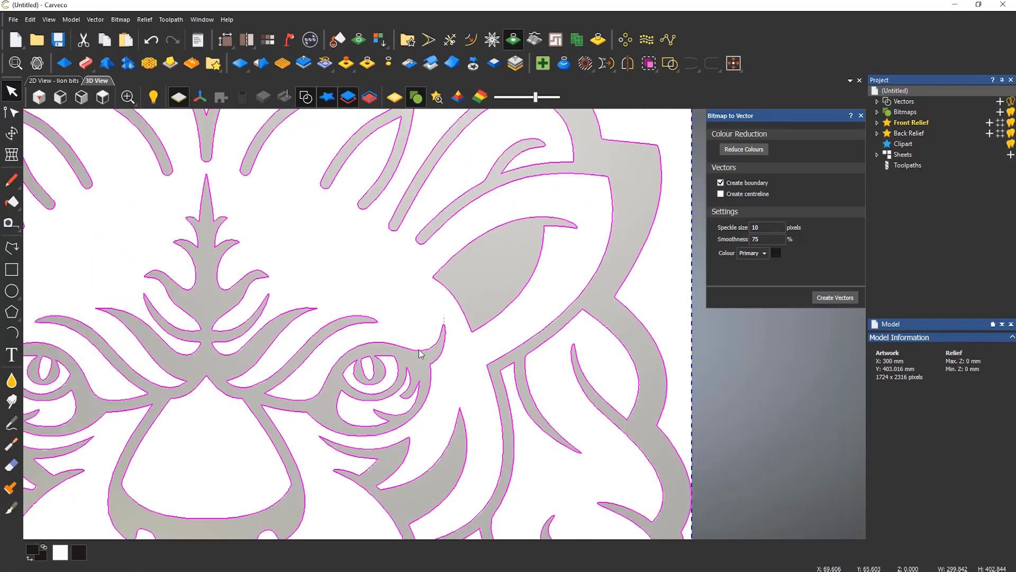
{"action": "scroll", "coordinate": [420, 354], "scroll_direction": "down", "scroll_amount": 6}
{"action": "scroll", "coordinate": [375, 410], "scroll_direction": "up", "scroll_amount": 2}
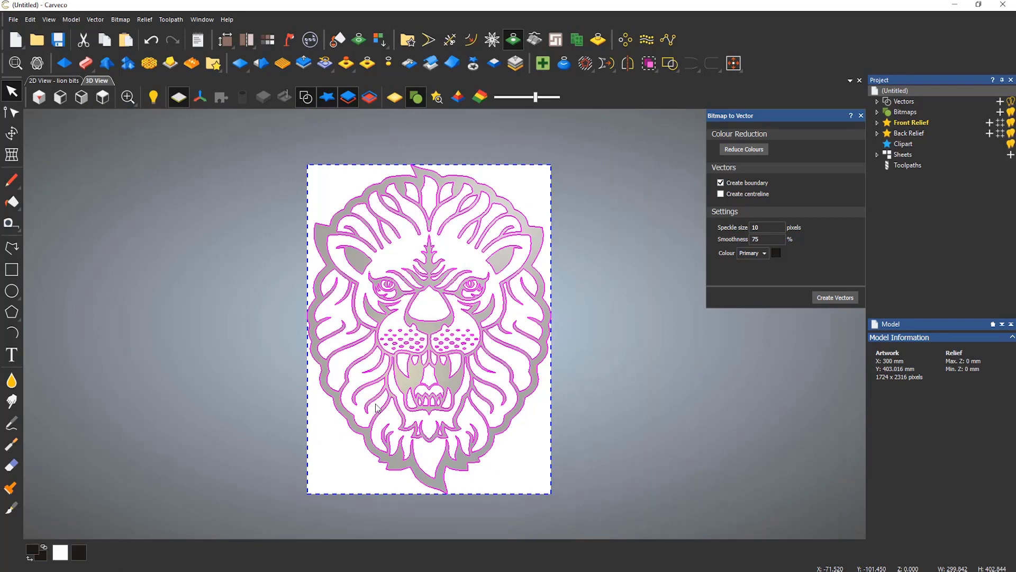
{"action": "scroll", "coordinate": [377, 408], "scroll_direction": "up", "scroll_amount": 1}
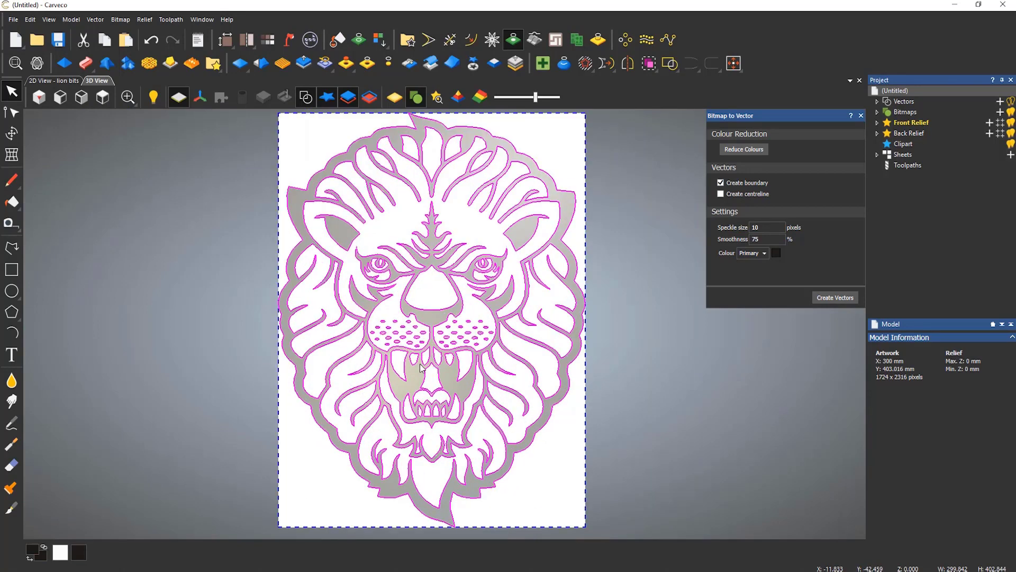
{"action": "scroll", "coordinate": [424, 243], "scroll_direction": "up", "scroll_amount": 1}
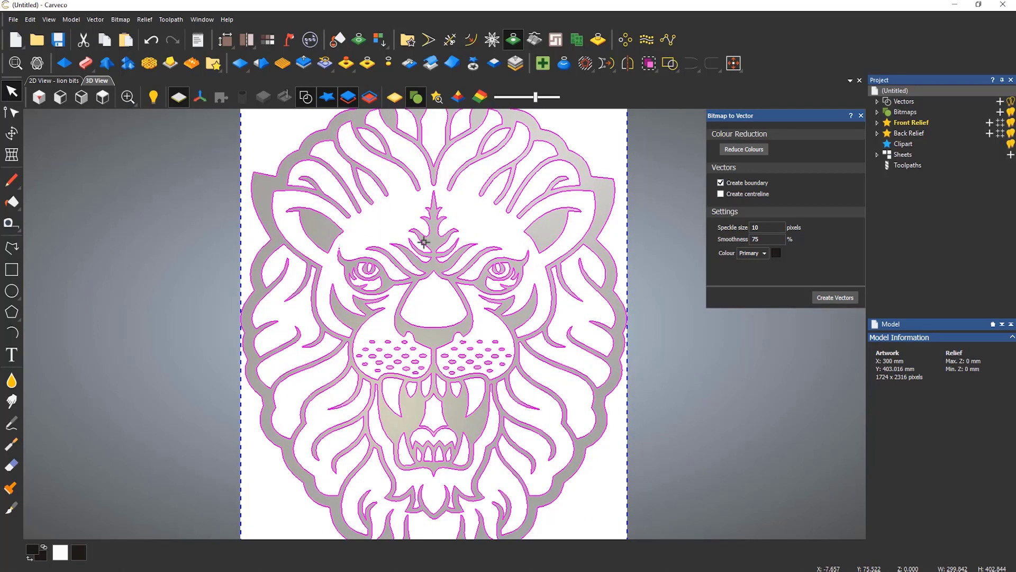
{"action": "scroll", "coordinate": [423, 242], "scroll_direction": "up", "scroll_amount": 1}
Regenerate the lion's boundary vectors at 10% smoothness and zoom in to inspect them
{"action": "scroll", "coordinate": [455, 299], "scroll_direction": "up", "scroll_amount": 1}
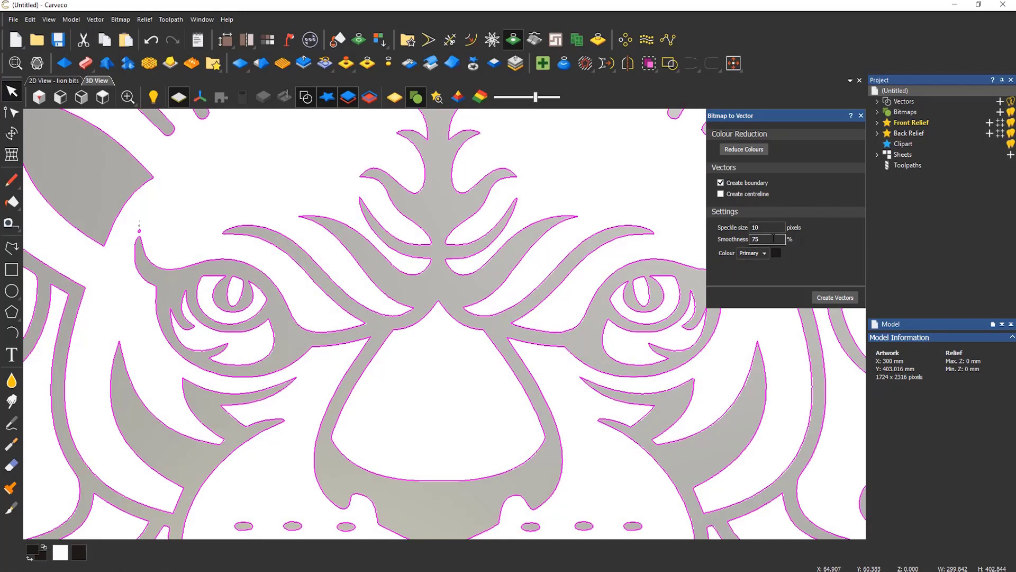
{"action": "double_click", "coordinate": [774, 238]}
{"action": "type", "text": "10"}
{"action": "left_click", "coordinate": [834, 297]}
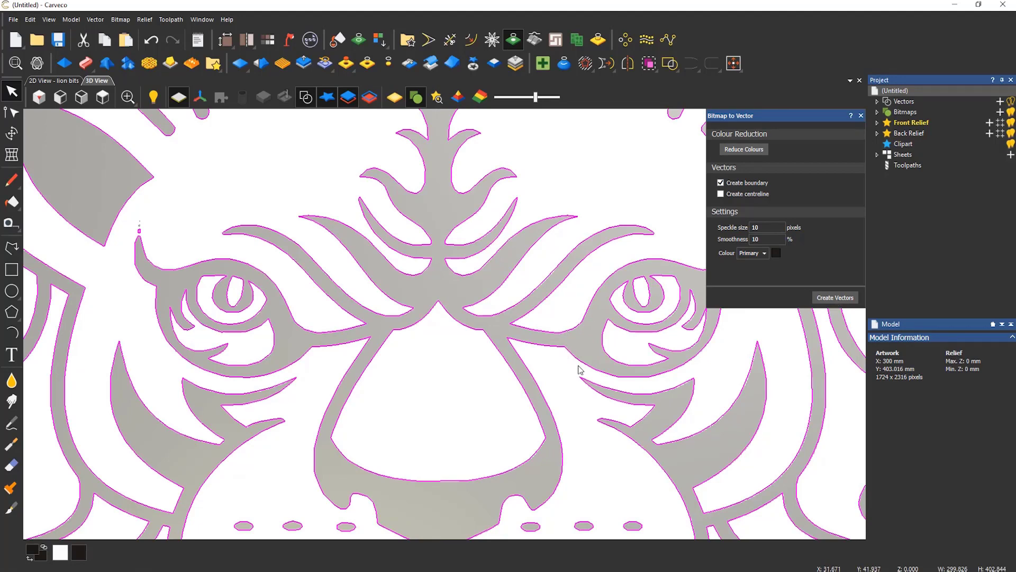
{"action": "scroll", "coordinate": [662, 390], "scroll_direction": "up", "scroll_amount": 1}
{"action": "scroll", "coordinate": [662, 390], "scroll_direction": "up", "scroll_amount": 2}
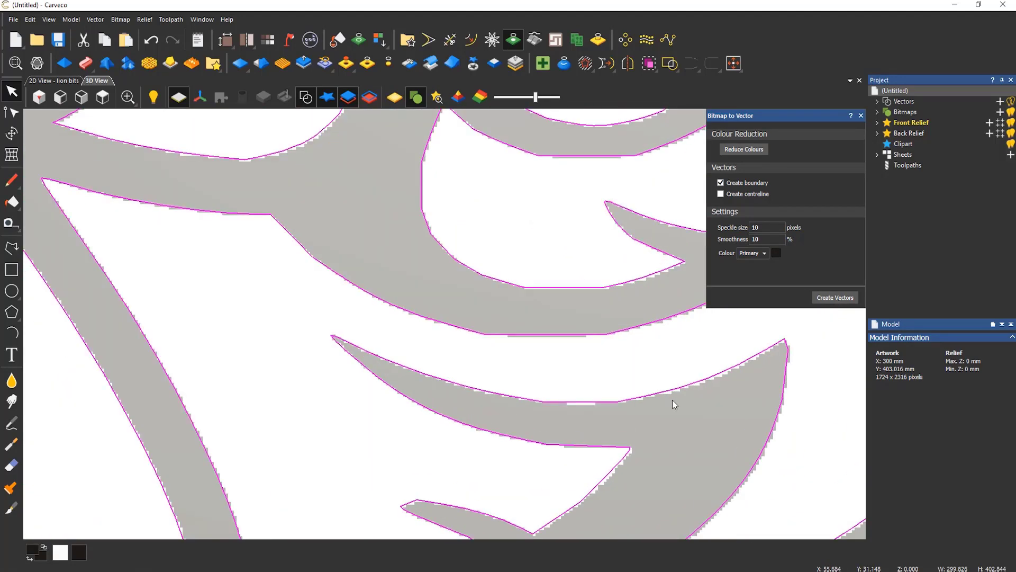
Discard the rough trace, recreate the vectors at 75% smoothness, and close the tracing settings
{"action": "double_click", "coordinate": [756, 239]}
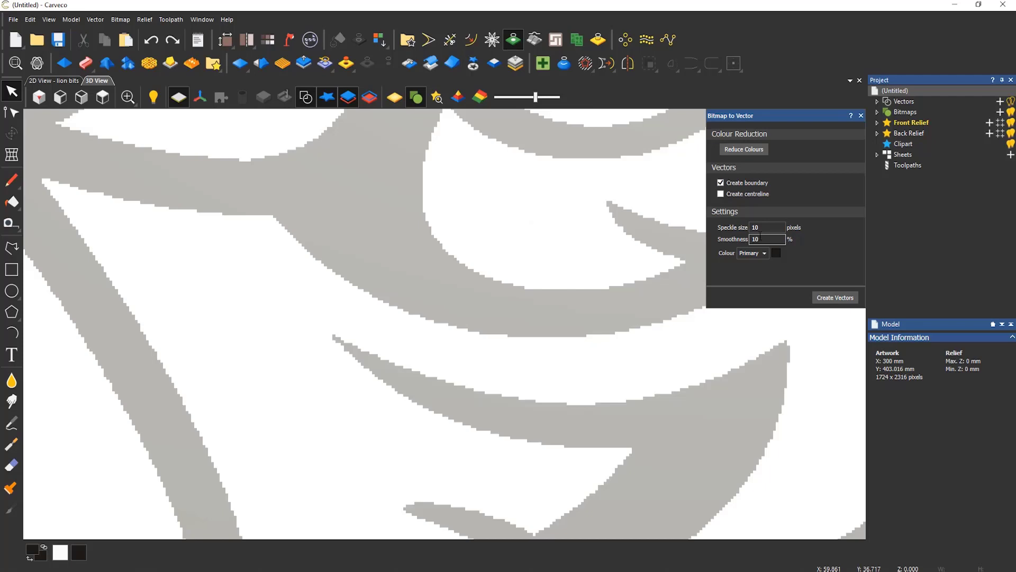
{"action": "type", "text": "75"}
{"action": "left_click", "coordinate": [836, 301]}
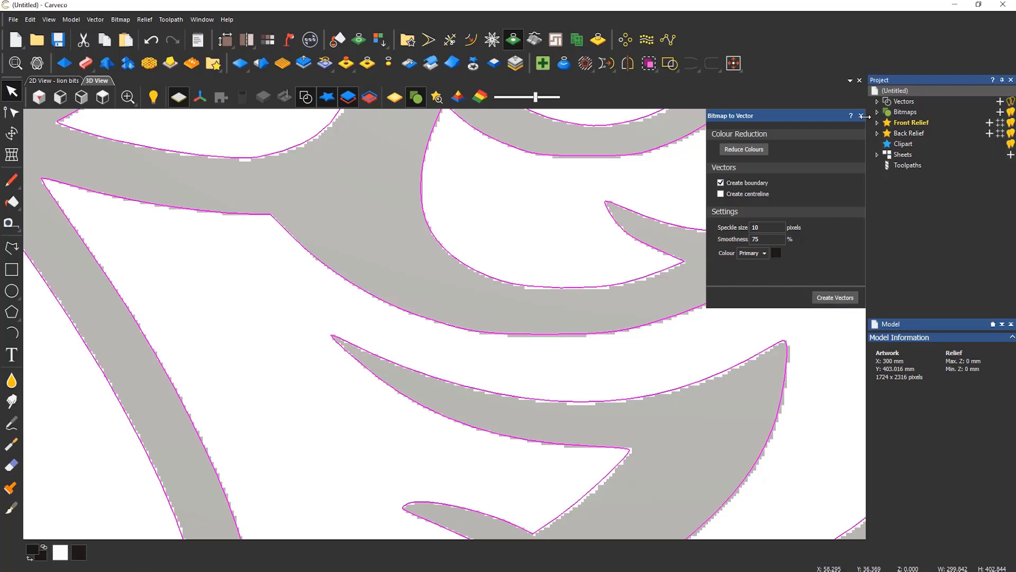
{"action": "left_click", "coordinate": [861, 115]}
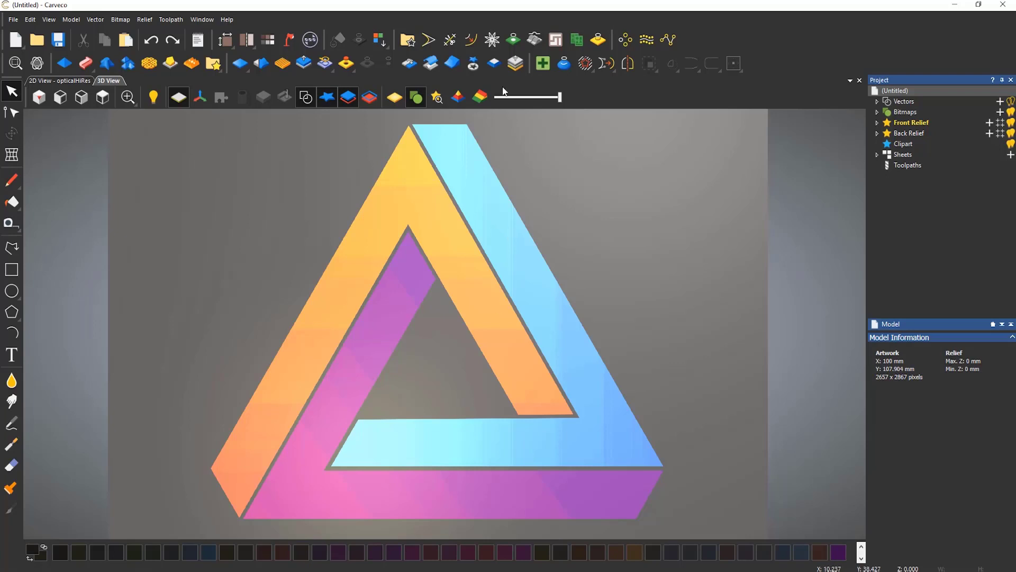
Open the Bitmap to Vector settings for the impossible-triangle bitmap
{"action": "left_click", "coordinate": [512, 41]}
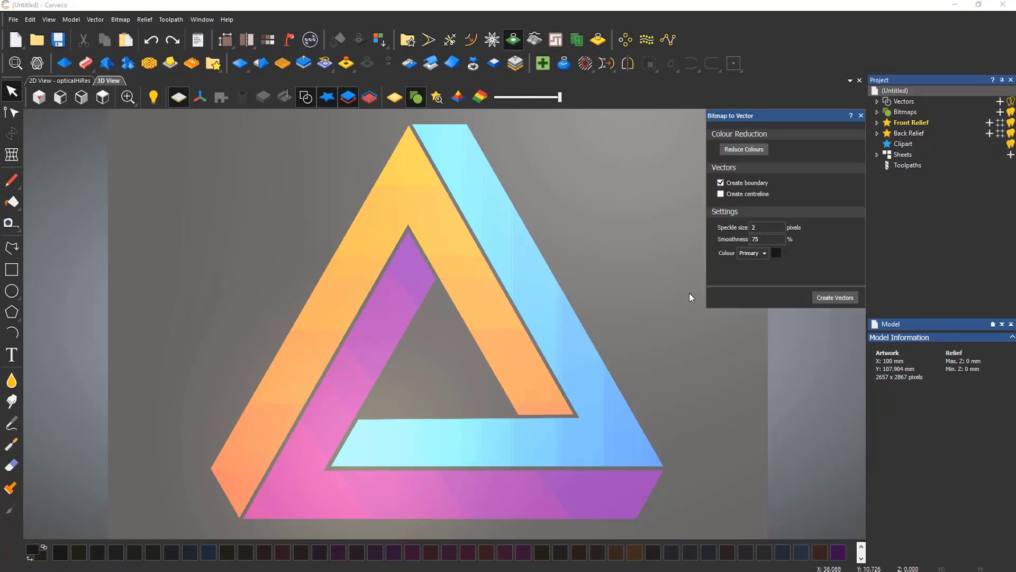
Open Reduce Colours for the triangle and lower the maximum colours from 250 to 5
{"action": "left_click", "coordinate": [745, 149]}
{"action": "left_click_drag", "start_coordinate": [776, 158], "coordinate": [766, 327]}
{"action": "left_click_drag", "start_coordinate": [810, 391], "coordinate": [719, 396]}
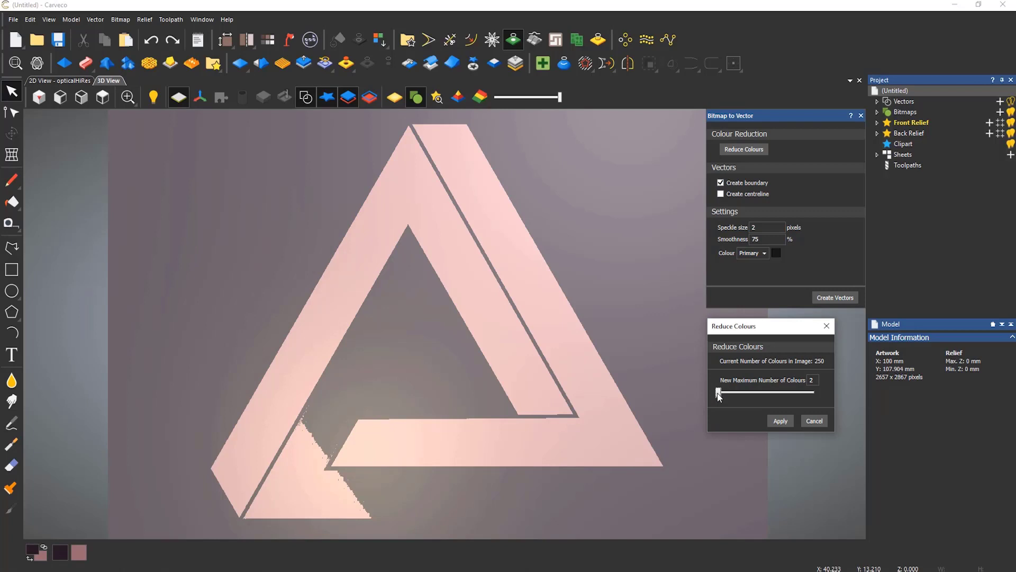
{"action": "left_click_drag", "start_coordinate": [718, 396], "coordinate": [723, 395]}
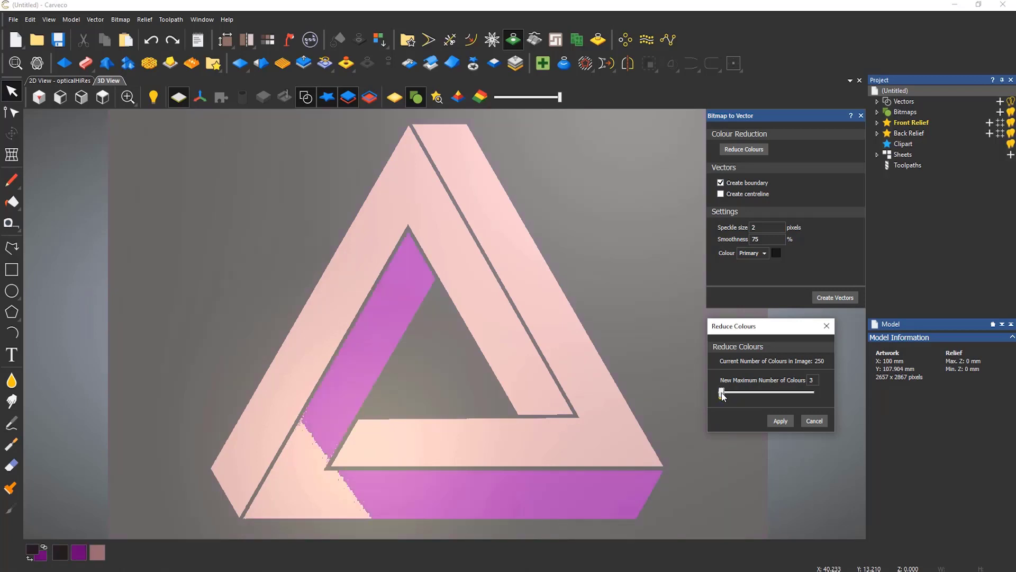
{"action": "left_click_drag", "start_coordinate": [723, 396], "coordinate": [725, 395]}
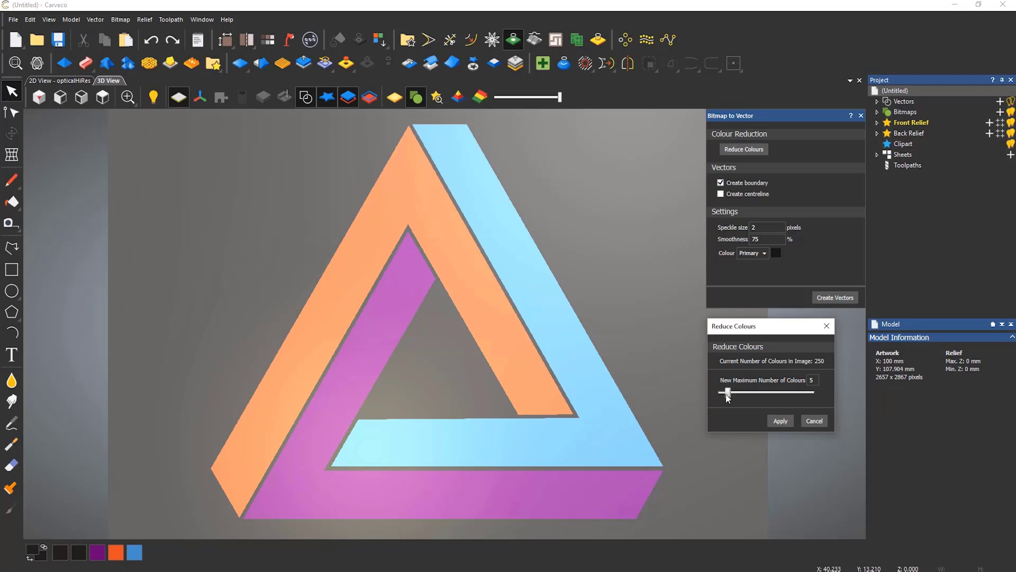
Apply the five-colour reduction to the triangle and zoom to inspect the flat colour bands
{"action": "left_click", "coordinate": [780, 420]}
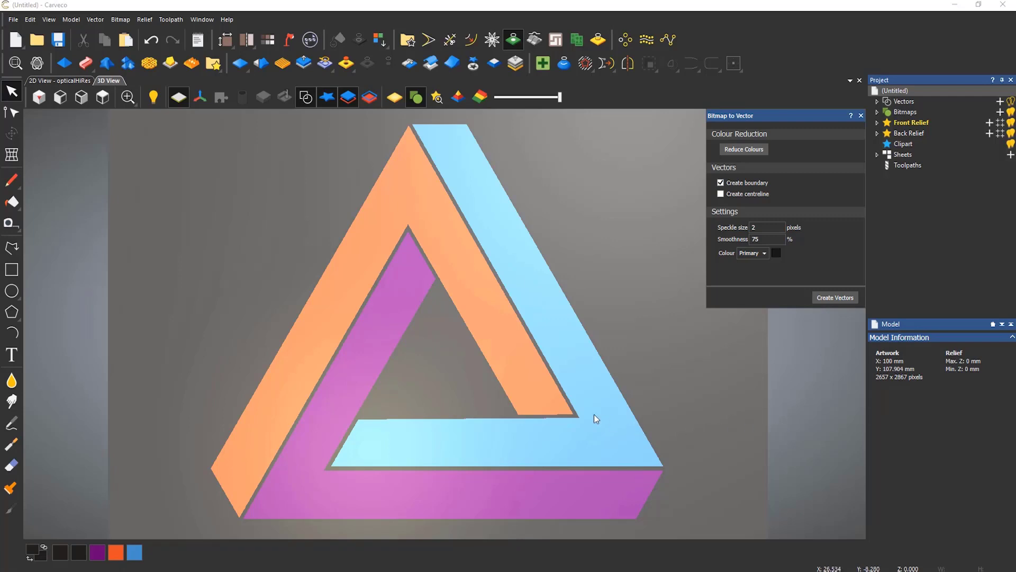
{"action": "scroll", "coordinate": [553, 402], "scroll_direction": "down", "scroll_amount": 2}
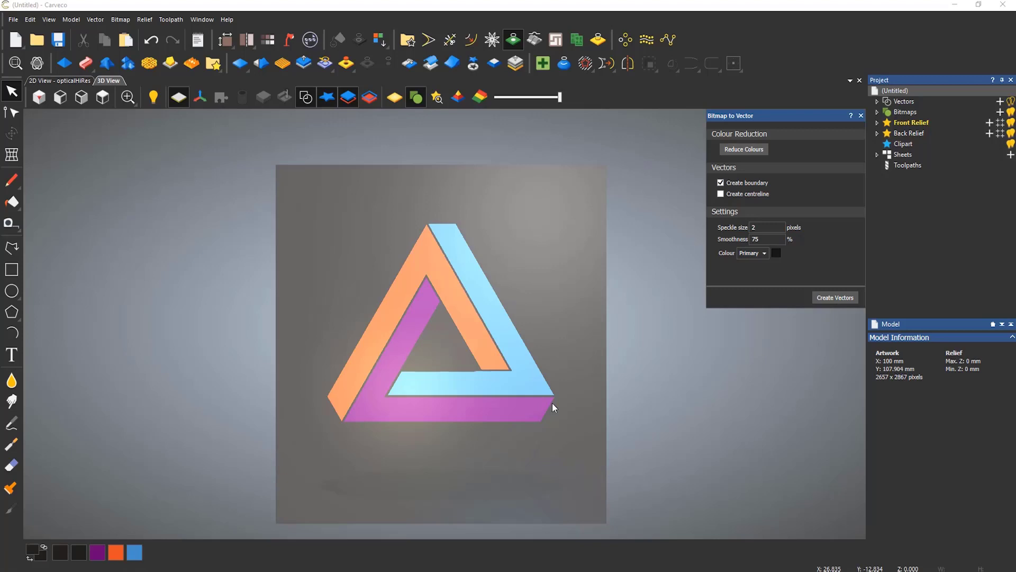
{"action": "scroll", "coordinate": [440, 506], "scroll_direction": "up", "scroll_amount": 3}
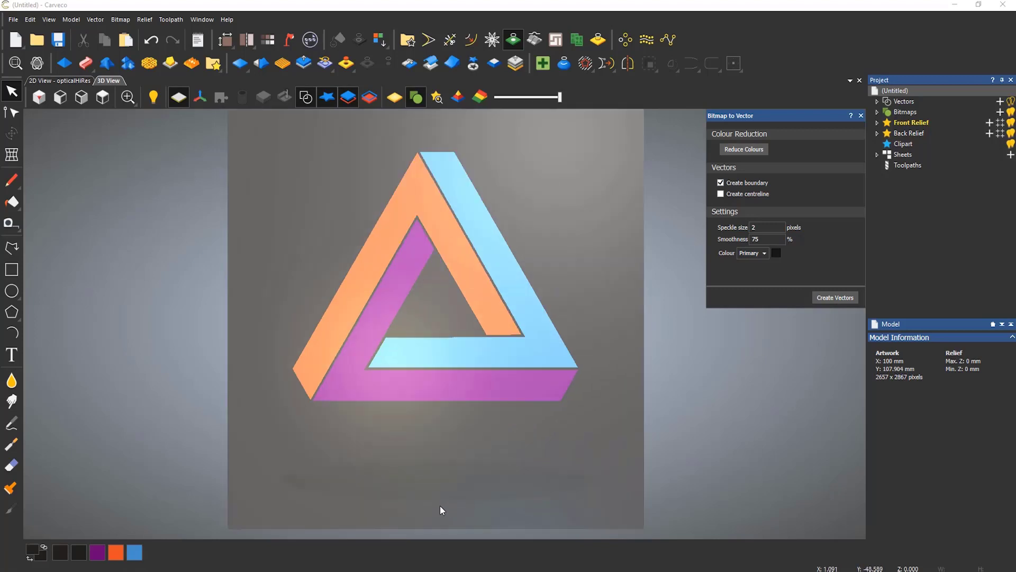
{"action": "scroll", "coordinate": [440, 506], "scroll_direction": "up", "scroll_amount": 1}
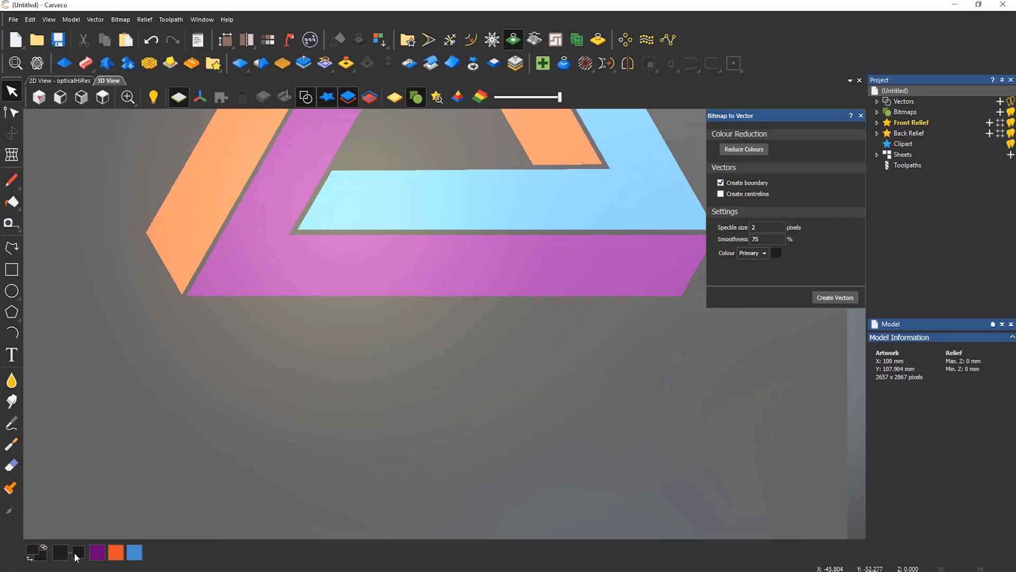
Reset all colour links in the palette and set purple as the primary tracing colour
{"action": "right_click", "coordinate": [34, 551]}
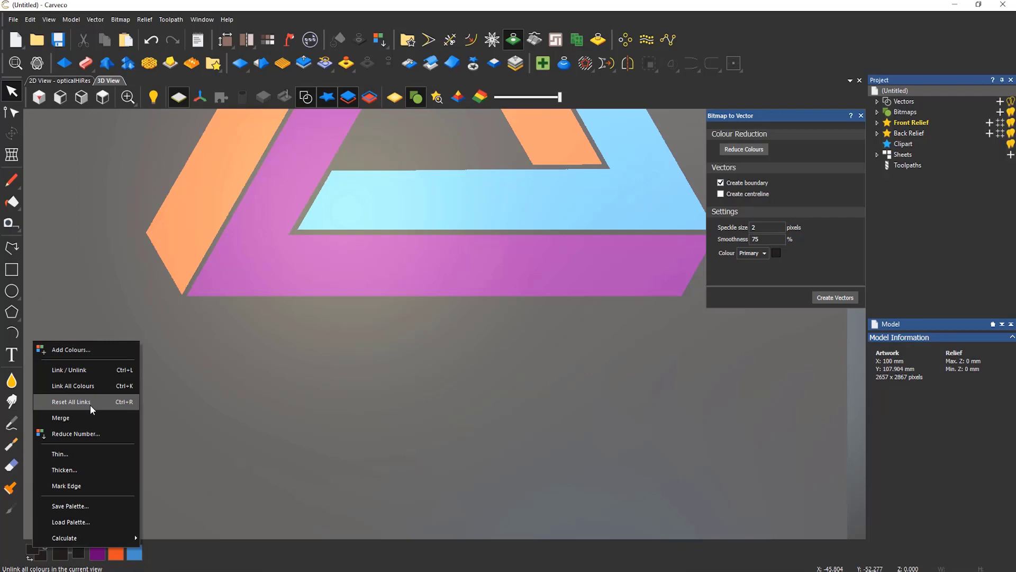
{"action": "left_click", "coordinate": [100, 558]}
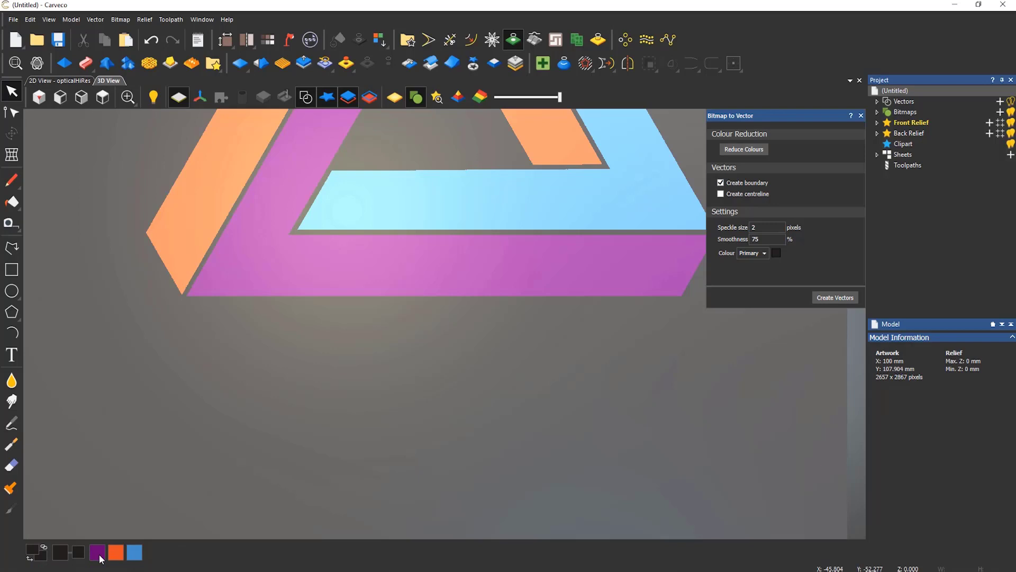
{"action": "left_click", "coordinate": [100, 558]}
{"action": "scroll", "coordinate": [567, 325], "scroll_direction": "down", "scroll_amount": 3}
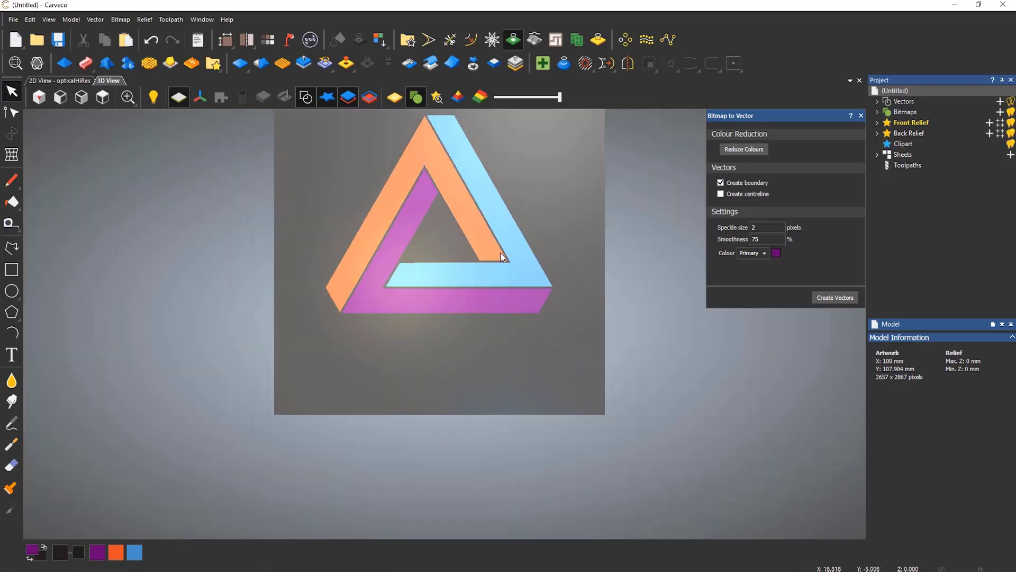
{"action": "scroll", "coordinate": [465, 321], "scroll_direction": "up", "scroll_amount": 5}
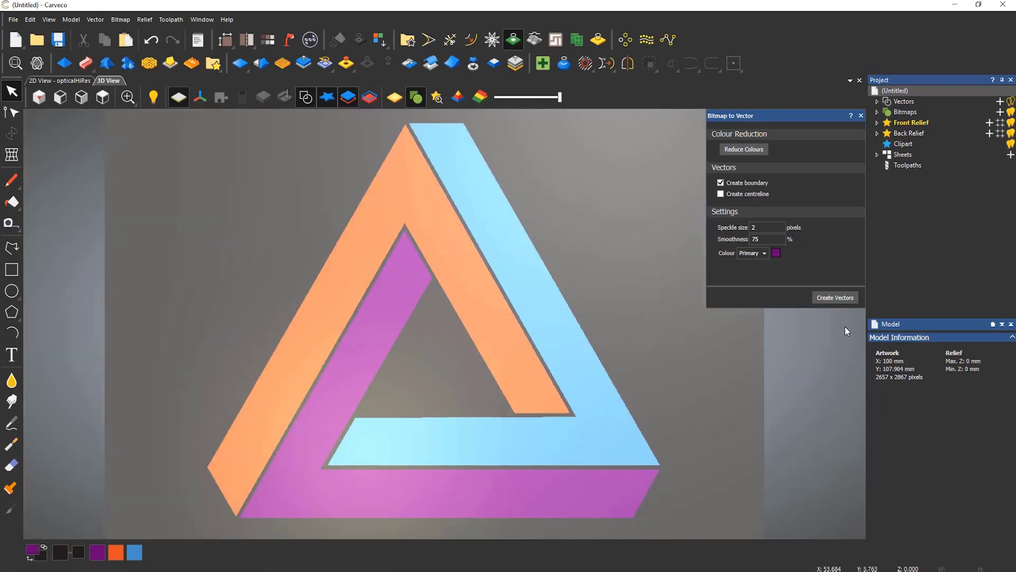
Create boundary vectors for the triangle's purple band, then for its orange band
{"action": "left_click", "coordinate": [841, 297]}
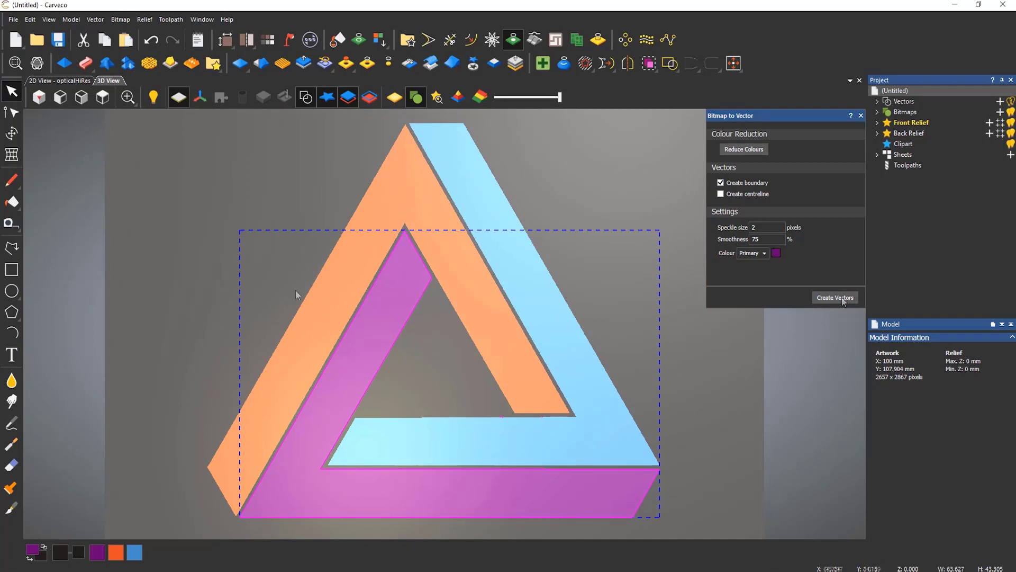
{"action": "left_click", "coordinate": [116, 552]}
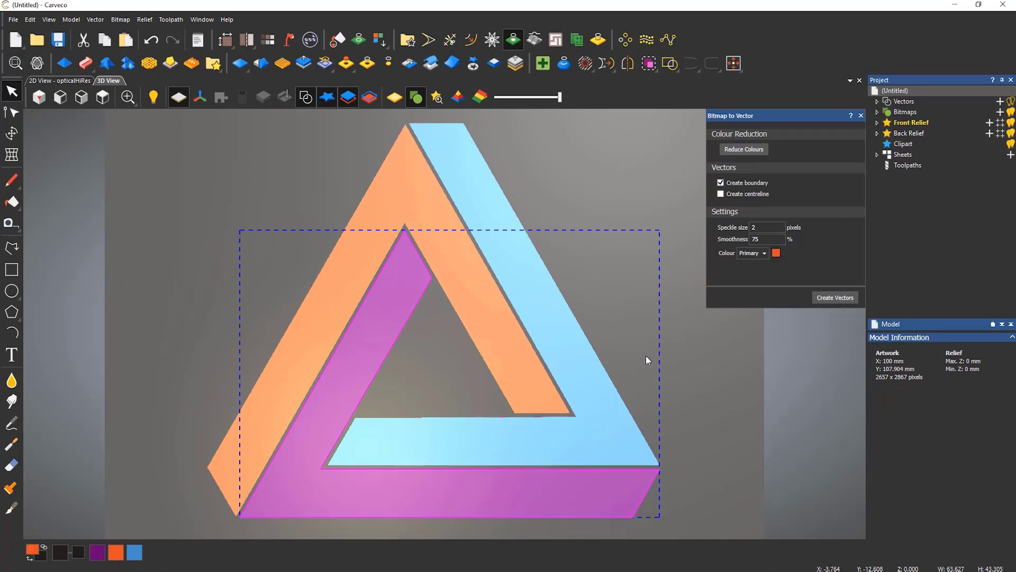
{"action": "left_click", "coordinate": [835, 297]}
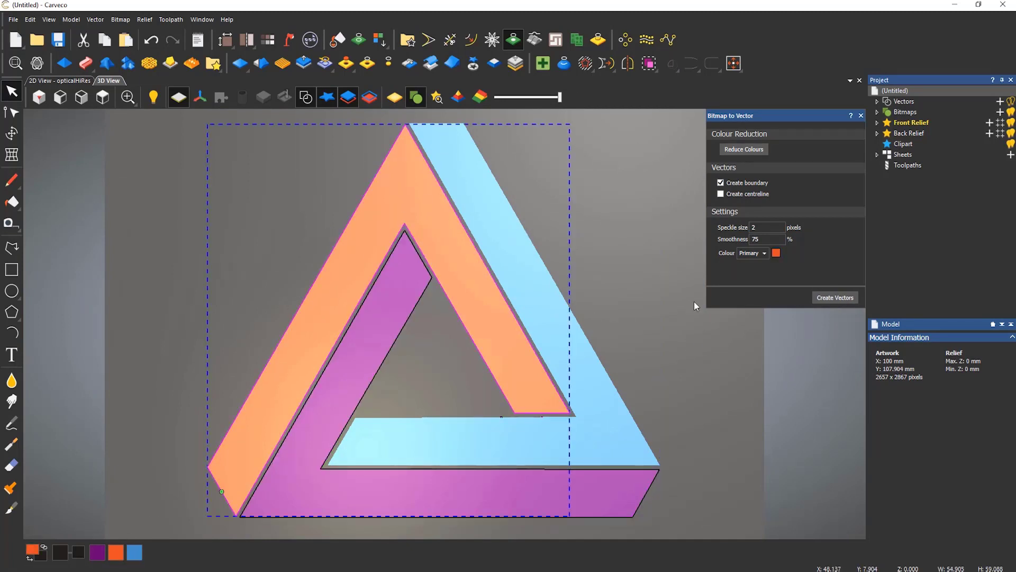